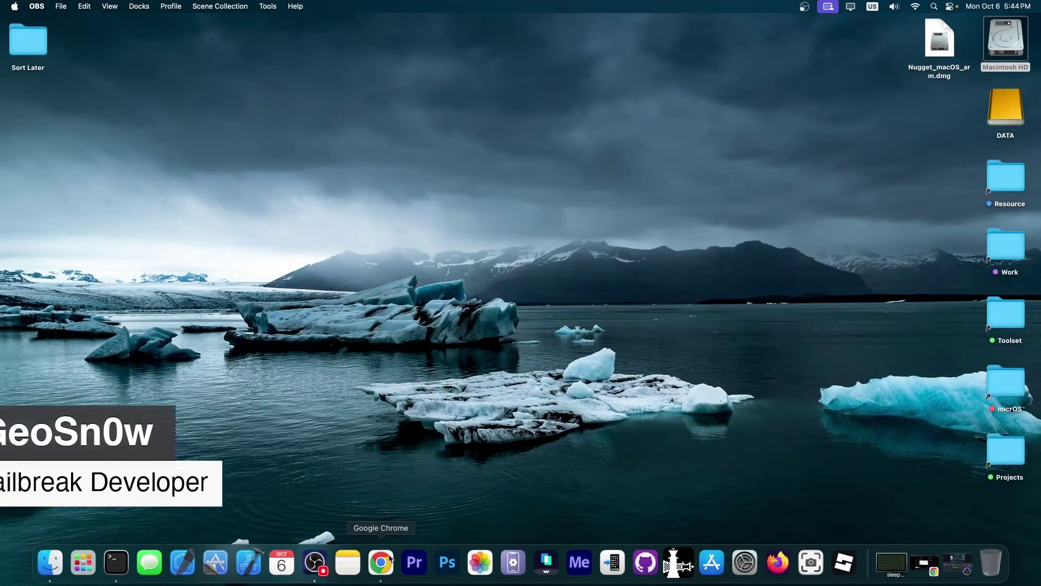
# Step: Restore Chrome on the Nugget v6.2.2 post, highlight its update recommendation, then go to the README
pyautogui.click(929, 562)
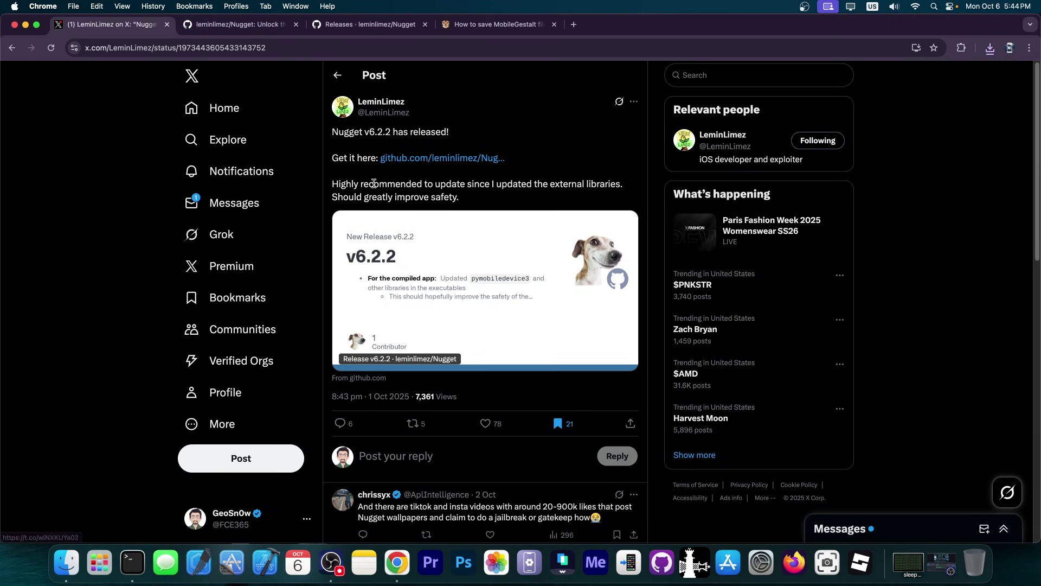
pyautogui.moveTo(332, 183); pyautogui.dragTo(571, 185)
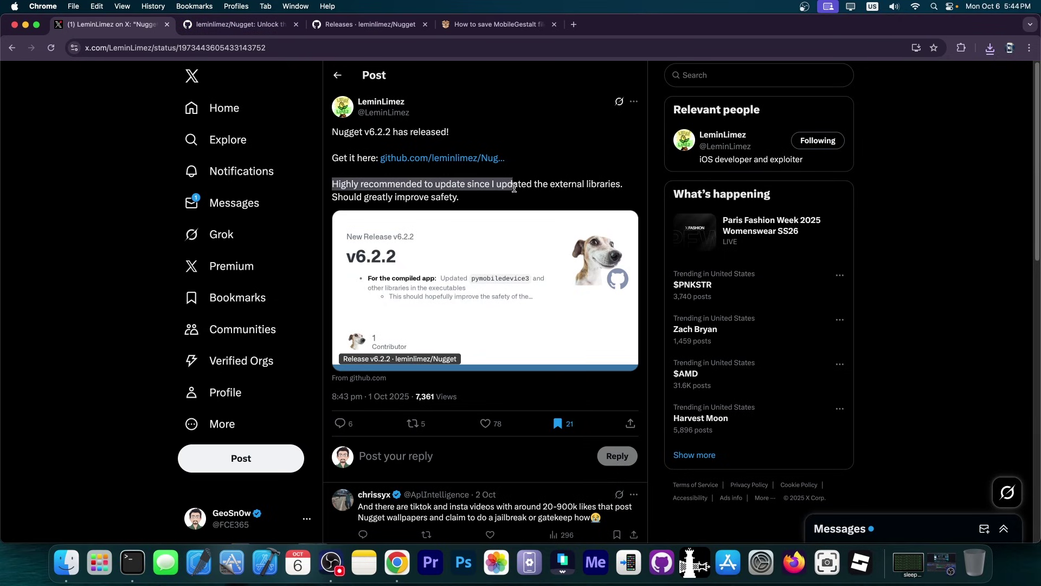
pyautogui.moveTo(571, 186); pyautogui.dragTo(578, 196)
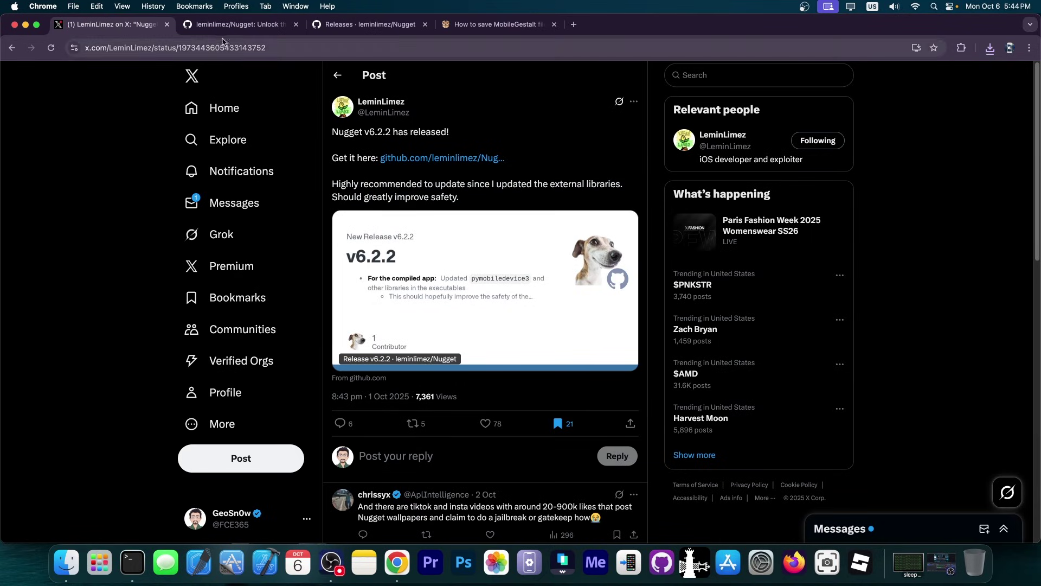
pyautogui.click(235, 25)
pyautogui.scroll(-5, 172, 146)
pyautogui.scroll(-5, 173, 146)
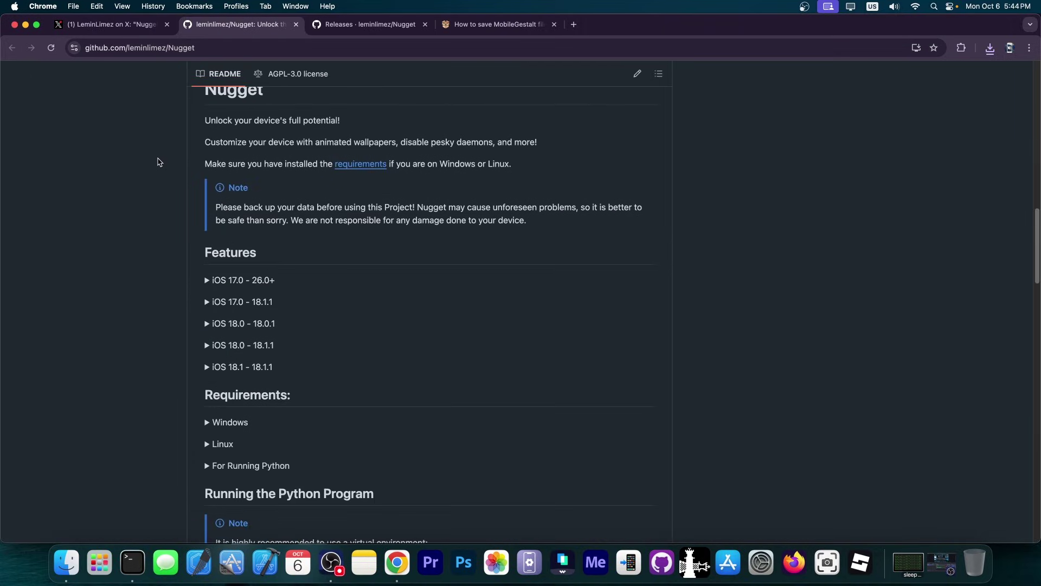
pyautogui.scroll(1, 158, 162)
pyautogui.scroll(1, 159, 162)
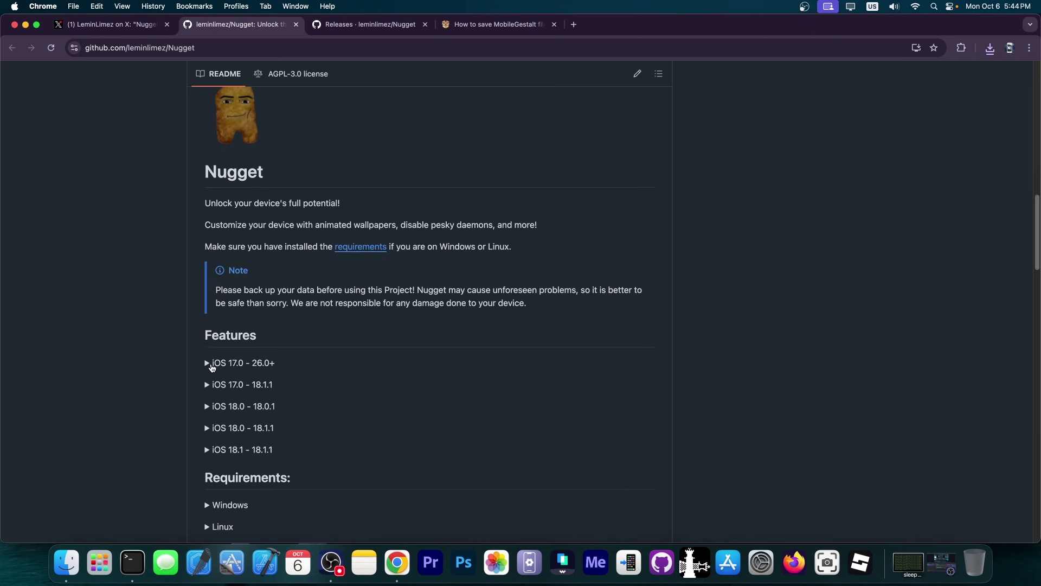
# Step: Expand the iOS 17.0 - 26.0+ feature list and highlight the AI Enabler and Device Spoofing lines
pyautogui.click(208, 363)
pyautogui.scroll(-3, 272, 336)
pyautogui.scroll(-1, 271, 218)
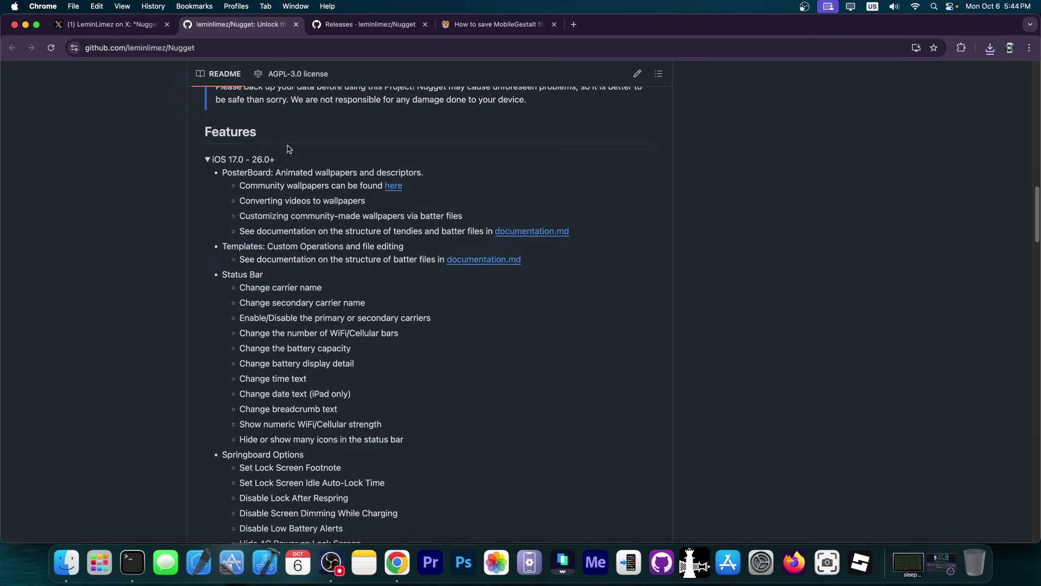
pyautogui.moveTo(221, 171); pyautogui.dragTo(405, 256)
pyautogui.scroll(-5, 407, 277)
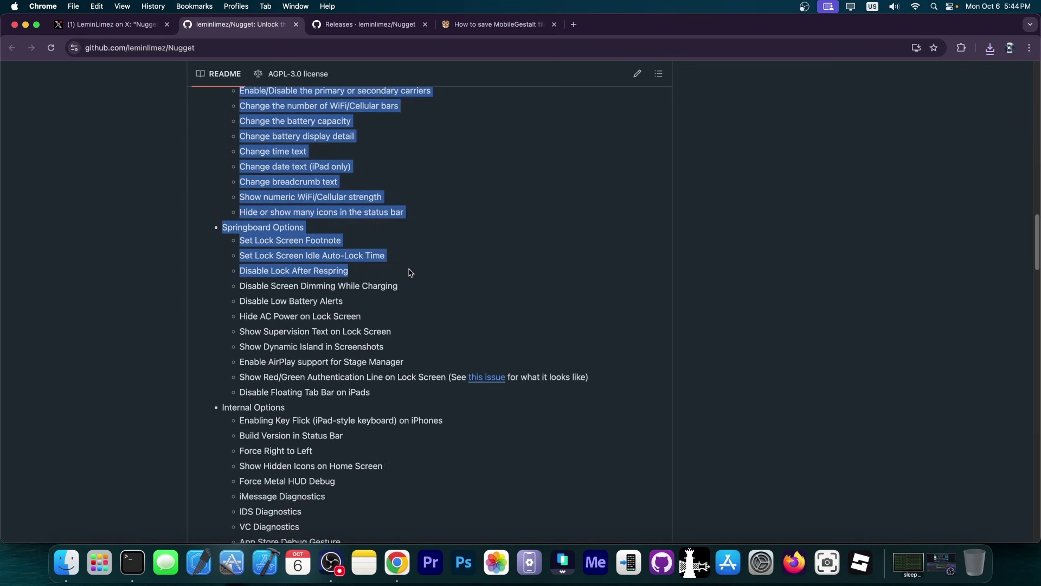
pyautogui.scroll(-5, 407, 293)
pyautogui.moveTo(405, 256); pyautogui.dragTo(417, 384)
pyautogui.scroll(8, 417, 384)
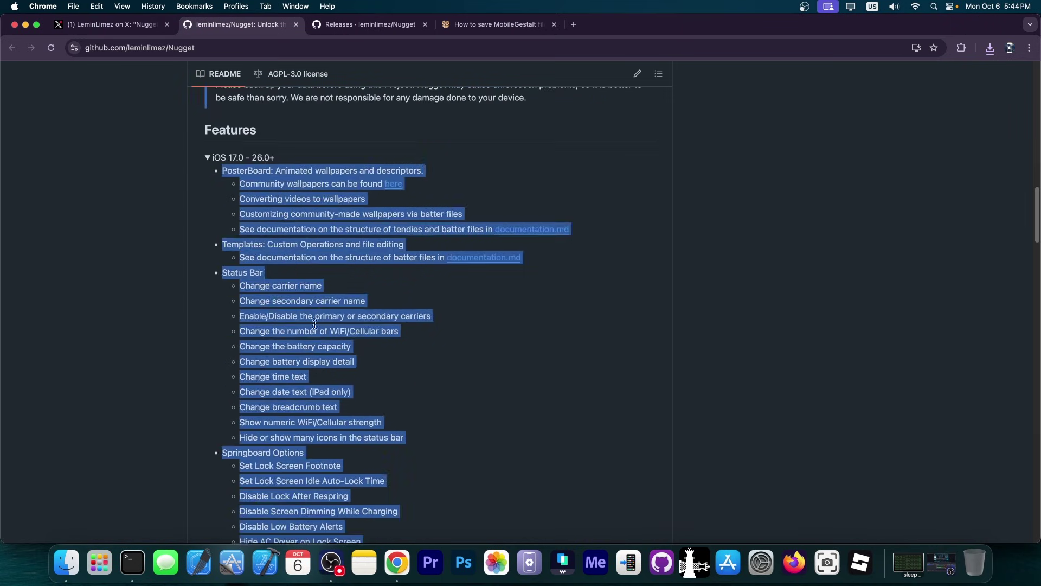
pyautogui.click(151, 335)
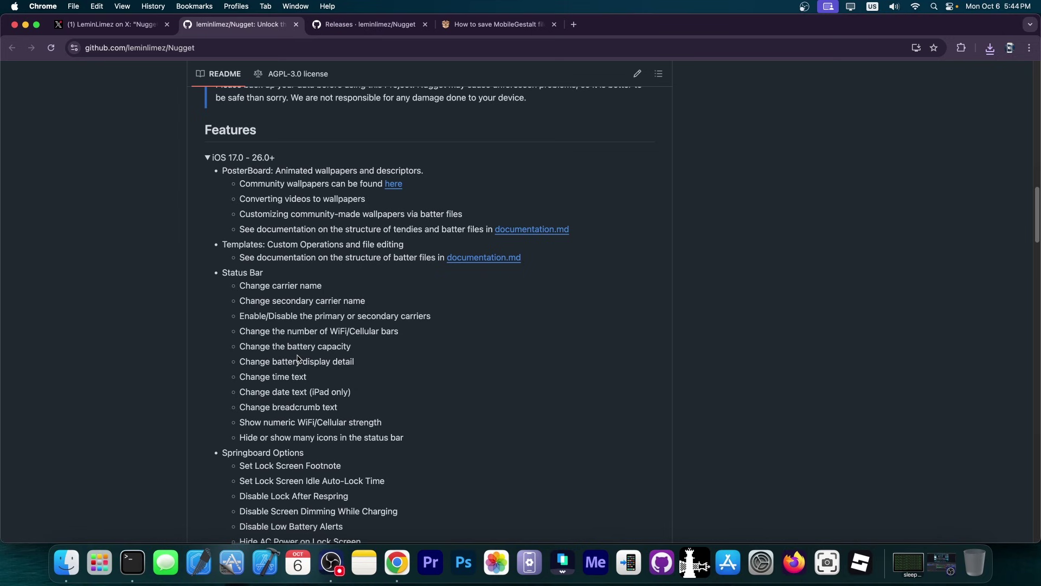
pyautogui.scroll(-1, 297, 358)
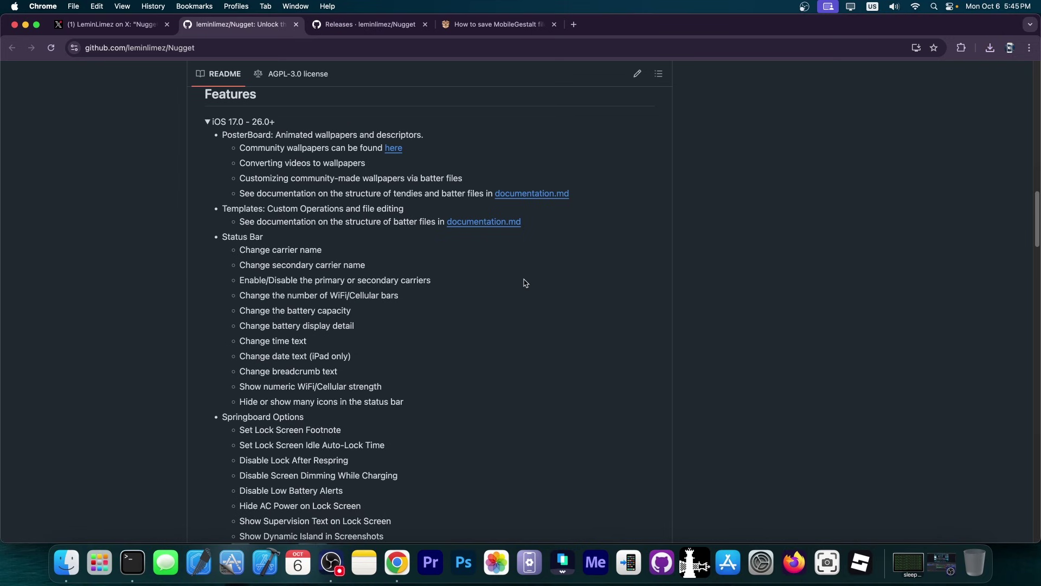
pyautogui.scroll(-8, 524, 283)
pyautogui.scroll(-3, 448, 252)
pyautogui.scroll(-4, 338, 240)
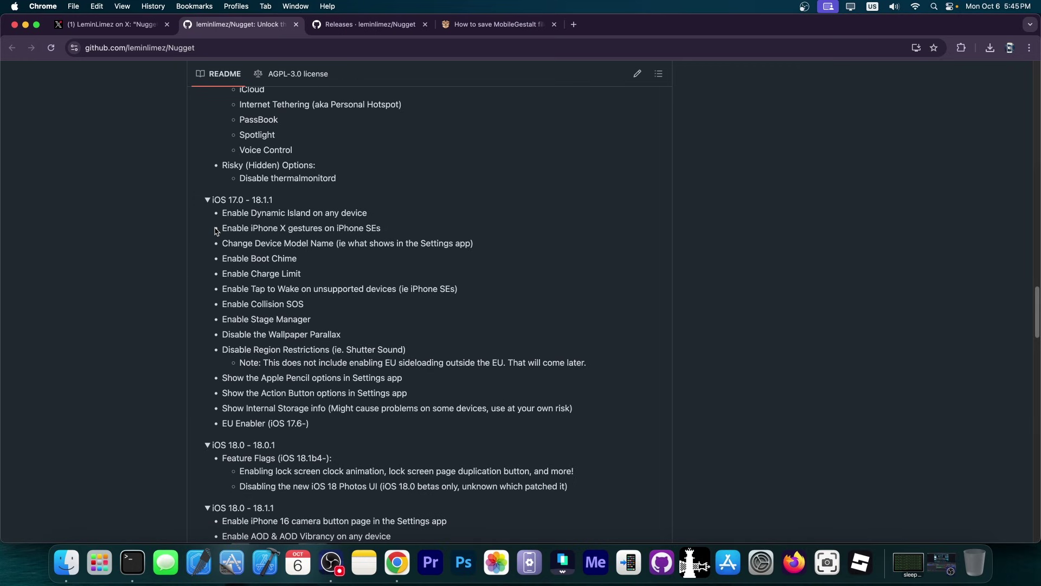
pyautogui.scroll(-8, 244, 183)
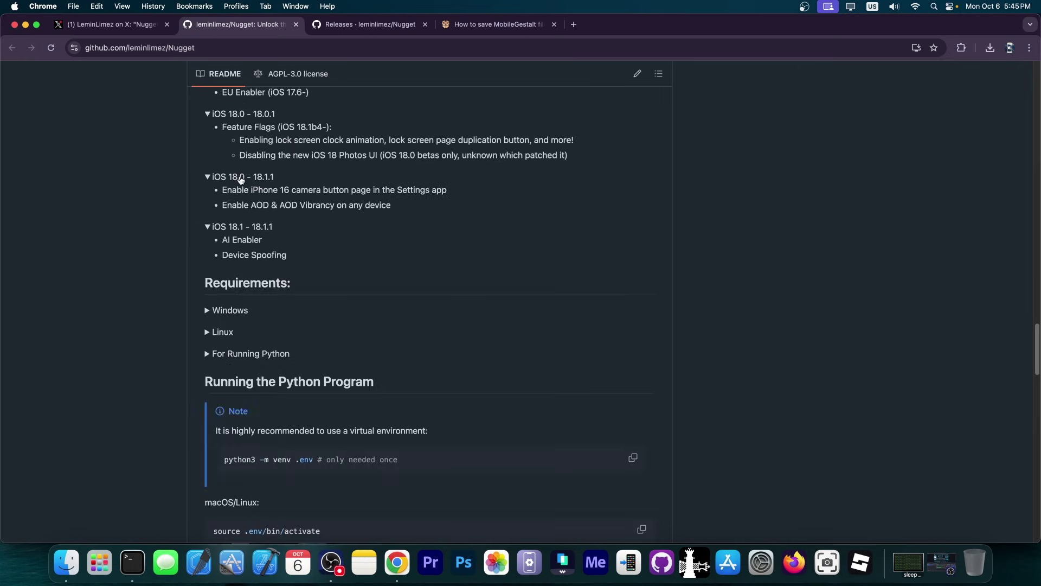
pyautogui.moveTo(222, 237); pyautogui.dragTo(289, 259)
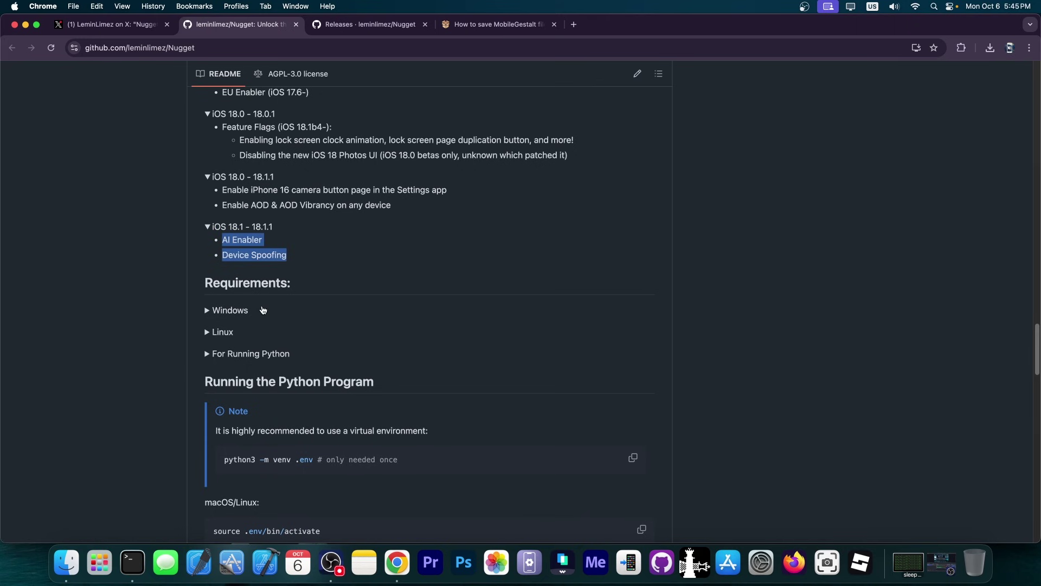
# Step: Switch to the Releases - leminlimez/Nugget tab showing the v6.2.2 release entry
pyautogui.click(358, 24)
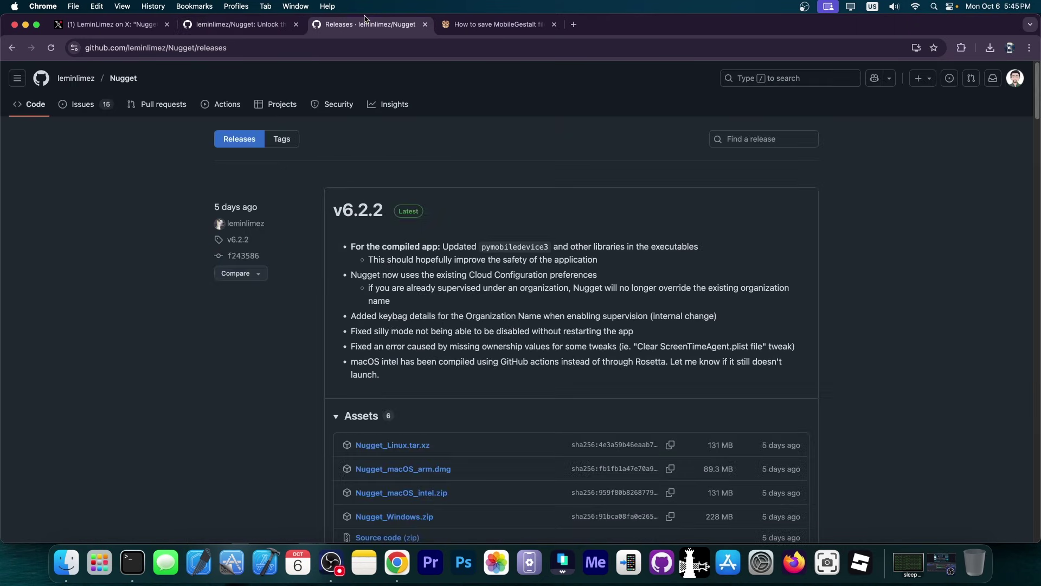
pyautogui.scroll(-8, 270, 249)
pyautogui.scroll(8, 463, 317)
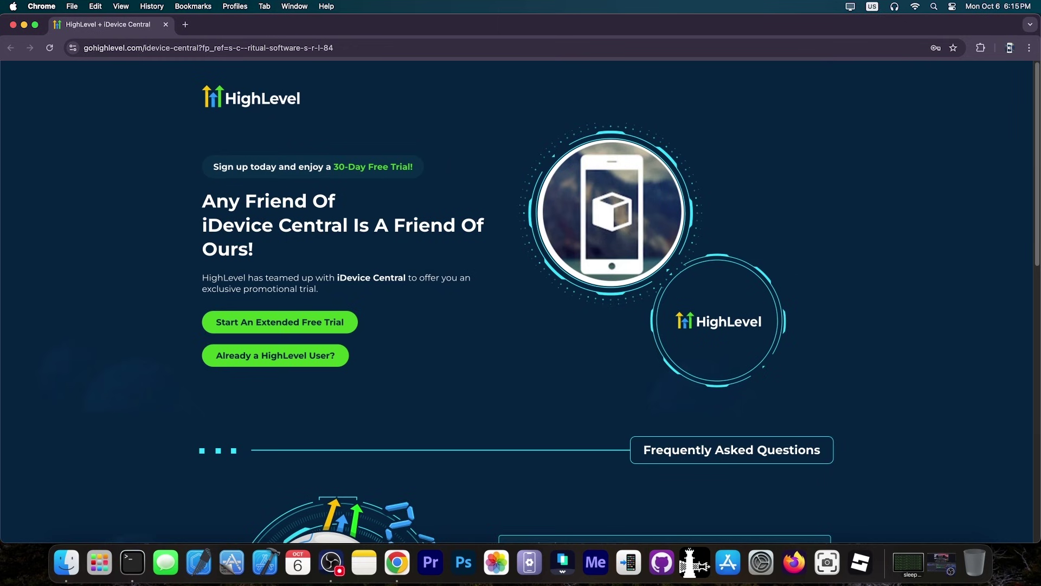
pyautogui.scroll(-5, 554, 187)
pyautogui.scroll(5, 547, 209)
pyautogui.scroll(-10, 547, 210)
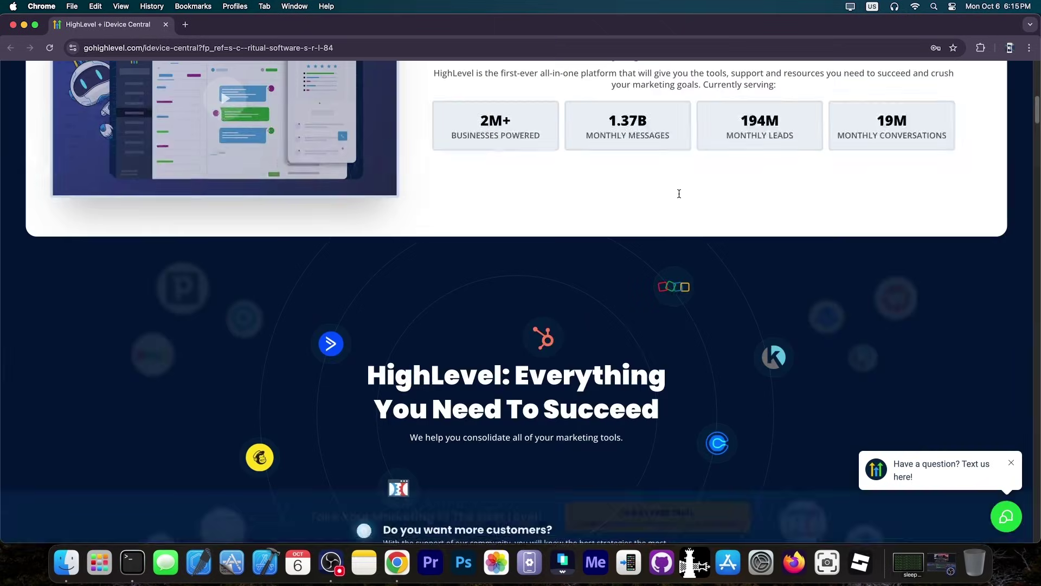
pyautogui.scroll(-5, 680, 194)
pyautogui.scroll(-5, 683, 198)
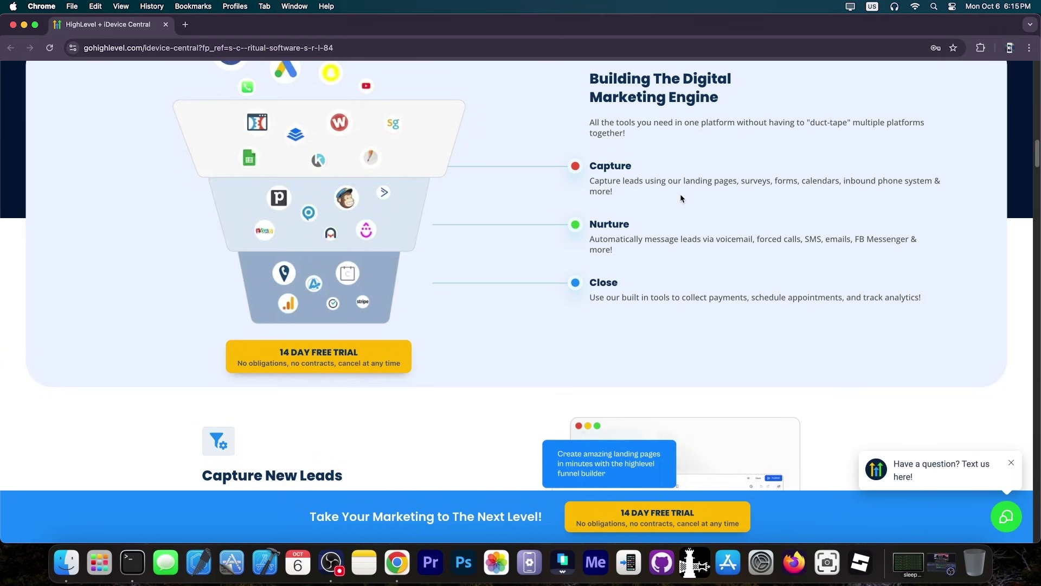
pyautogui.scroll(3, 681, 194)
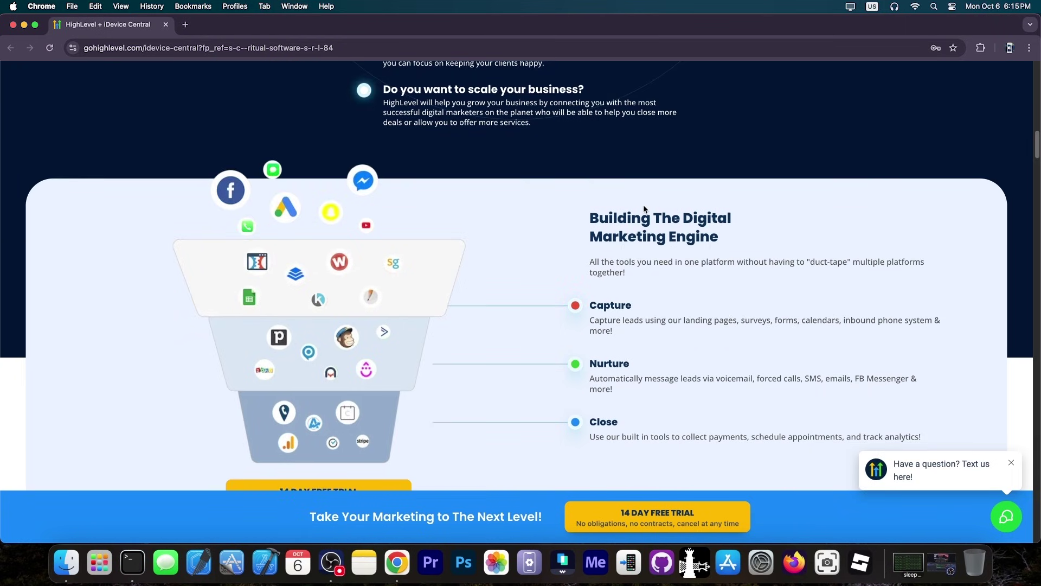
pyautogui.scroll(-1, 645, 209)
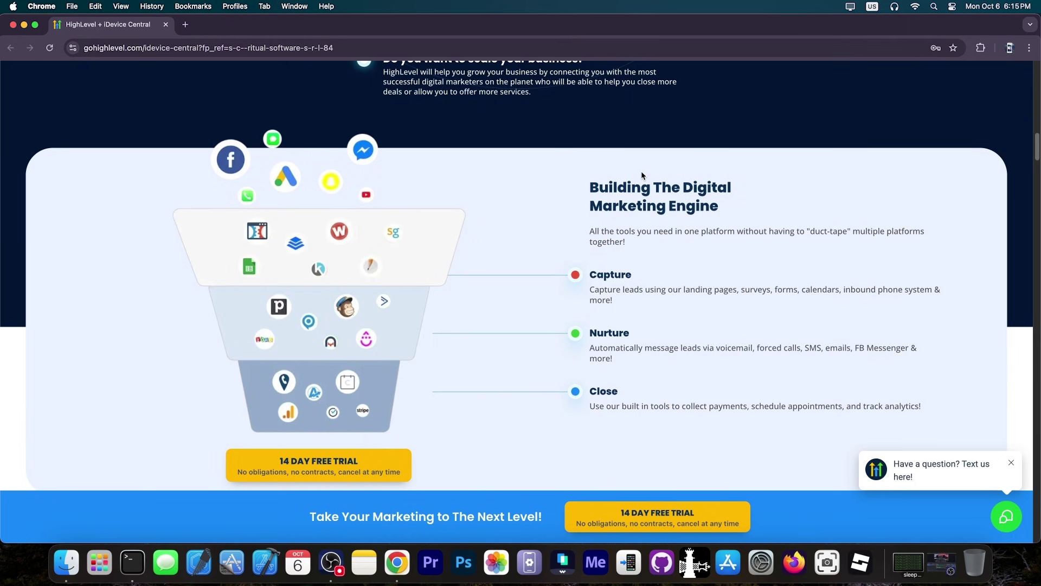
pyautogui.scroll(-8, 641, 172)
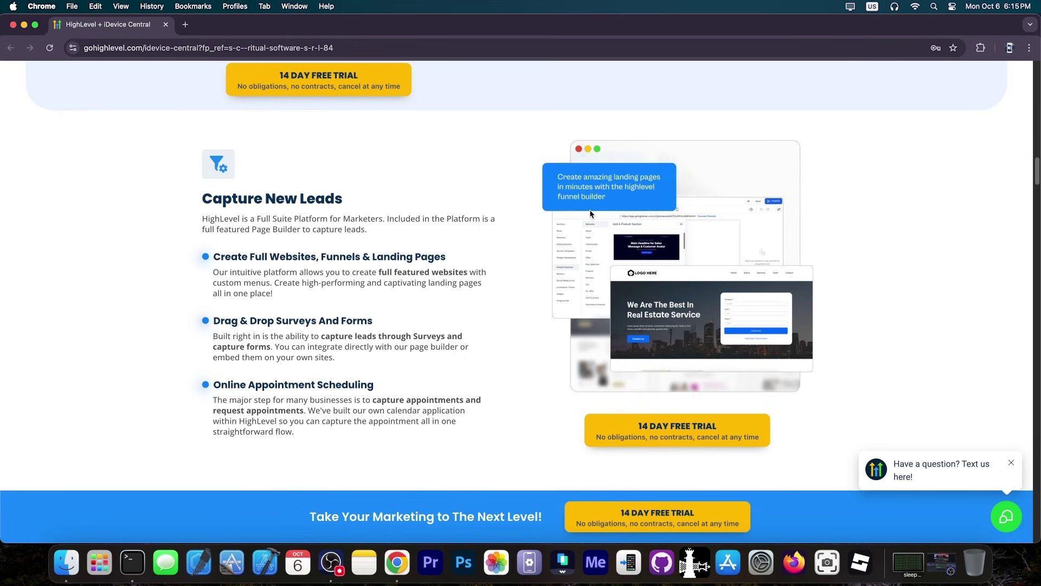
pyautogui.scroll(-8, 516, 202)
pyautogui.scroll(-8, 518, 196)
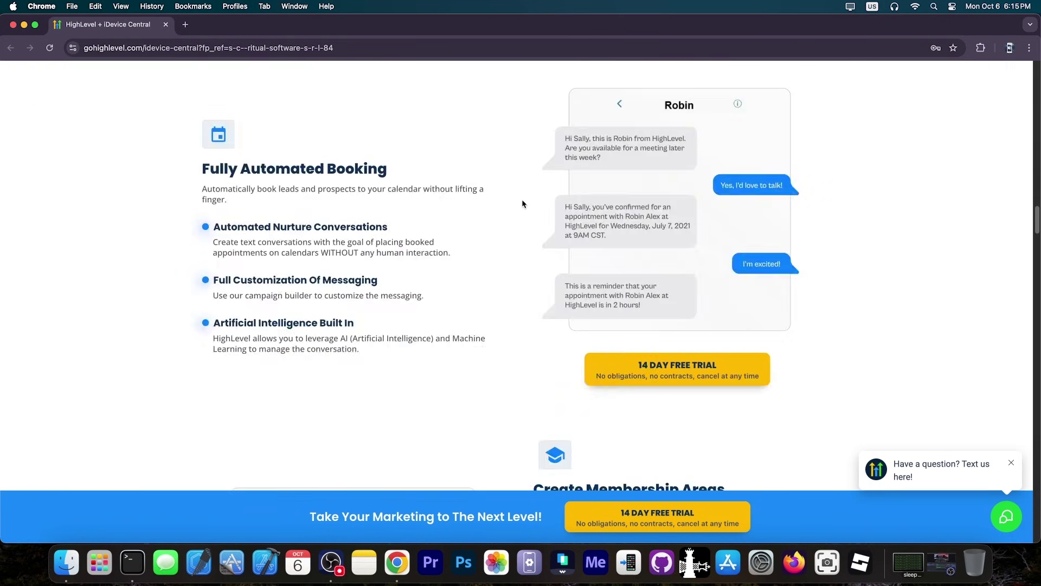
pyautogui.scroll(-8, 522, 200)
pyautogui.scroll(-2, 523, 199)
pyautogui.scroll(8, 523, 198)
pyautogui.scroll(15, 523, 198)
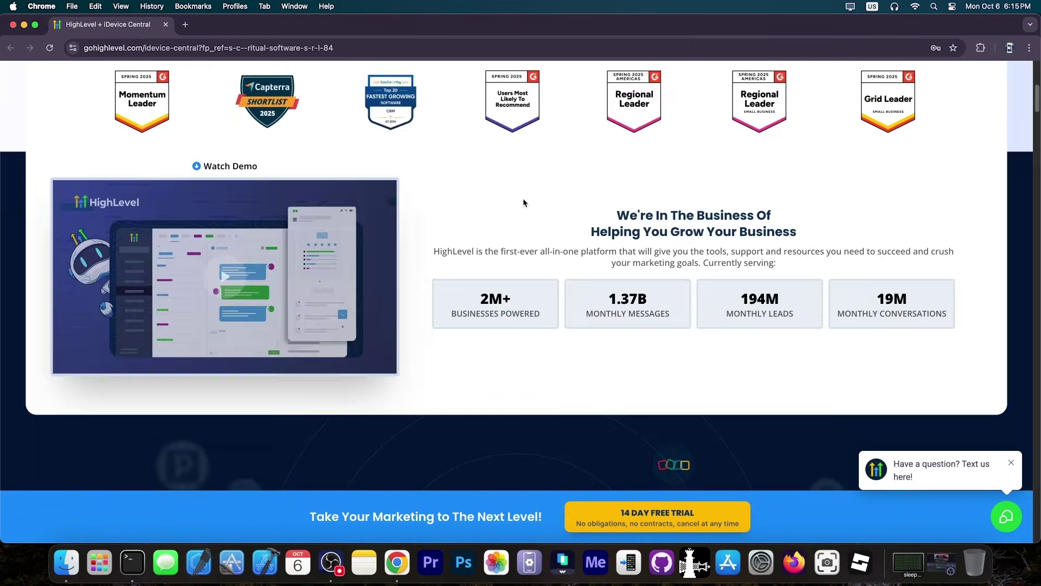
pyautogui.scroll(10, 524, 198)
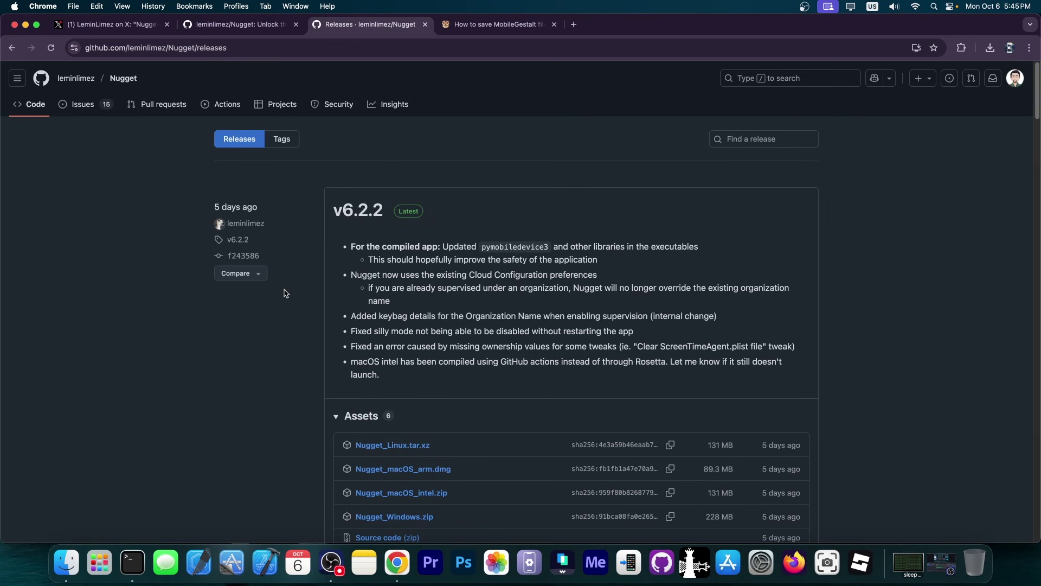
pyautogui.scroll(-1, 589, 341)
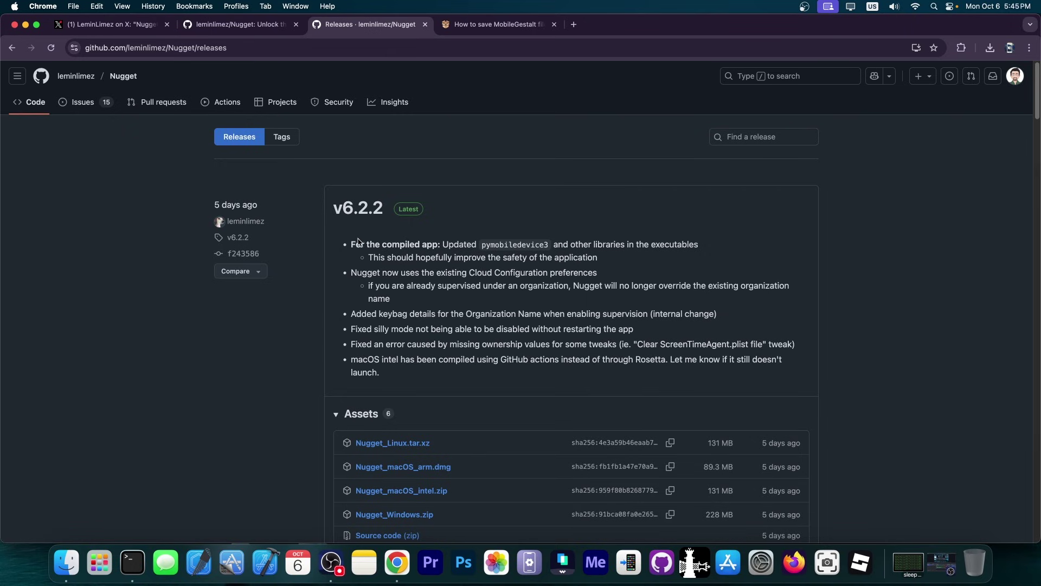
# Step: Highlight parts of the v6.2.2 release notes, then view the README and the MobileGestalt guide
pyautogui.moveTo(352, 244); pyautogui.dragTo(458, 244)
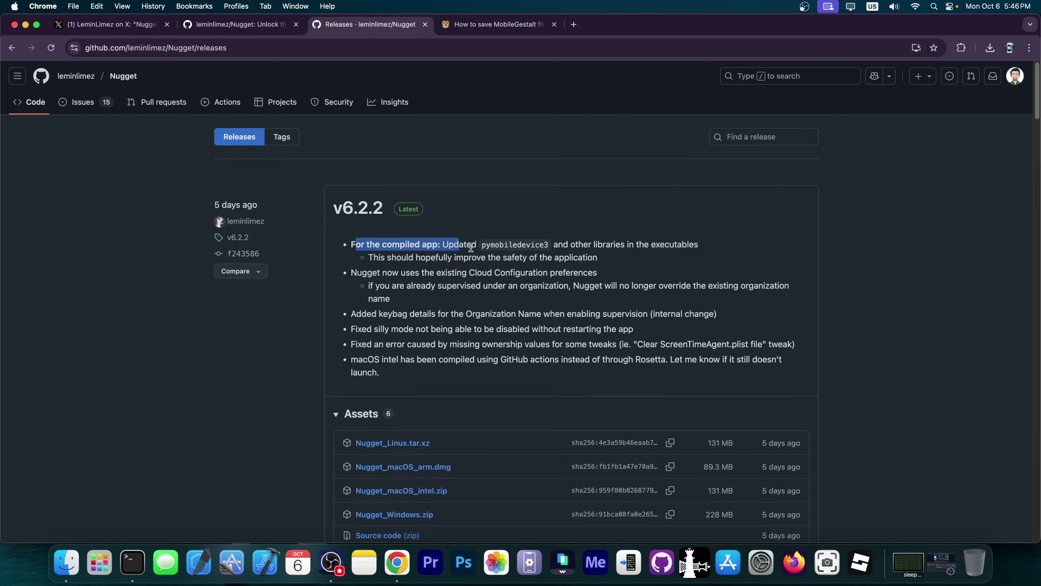
pyautogui.click(552, 247)
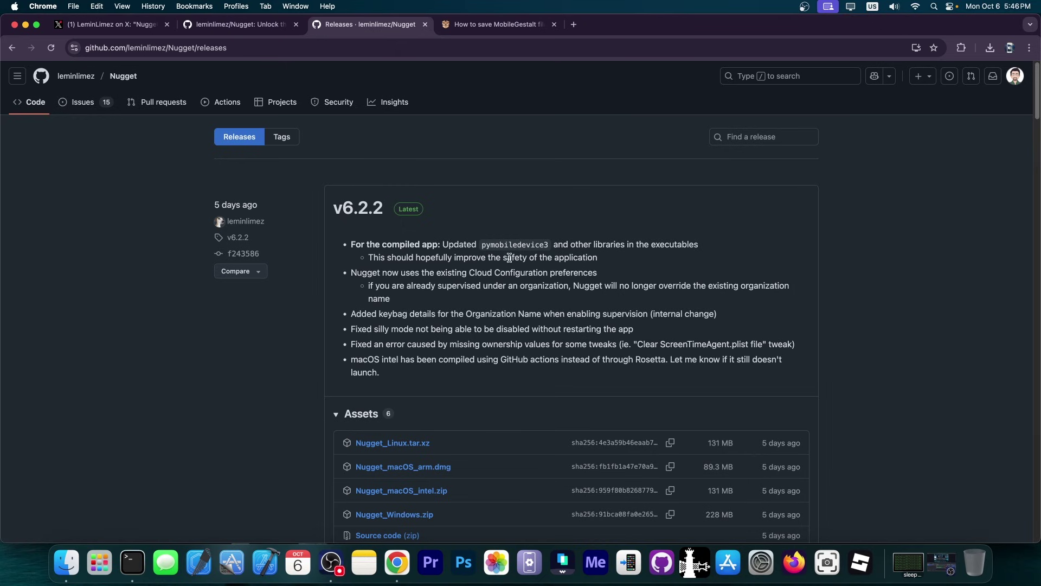
pyautogui.doubleClick(361, 273)
pyautogui.scroll(-5, 354, 304)
pyautogui.scroll(-5, 349, 269)
pyautogui.scroll(-3, 344, 252)
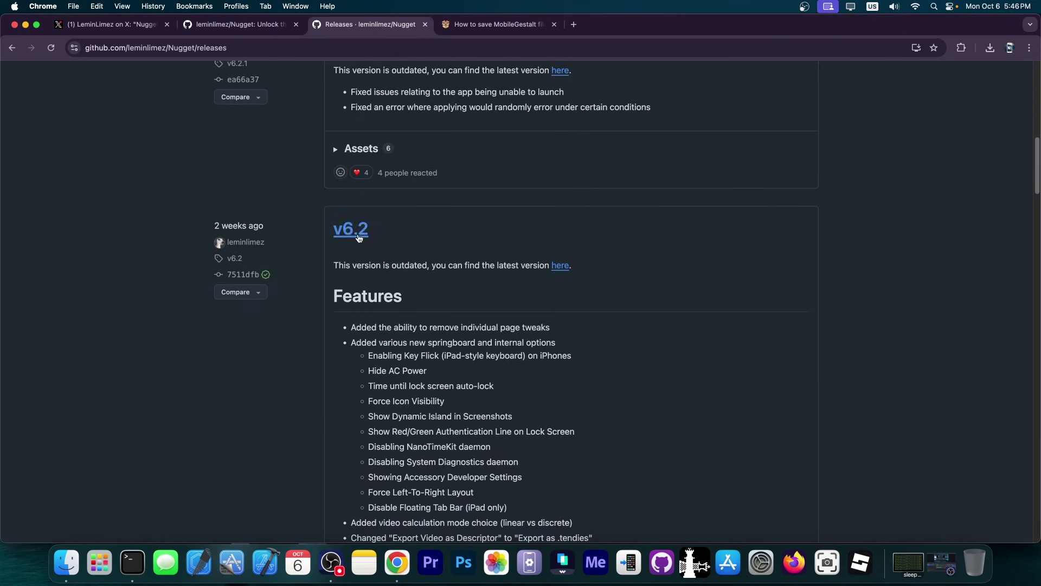
pyautogui.scroll(-2, 461, 119)
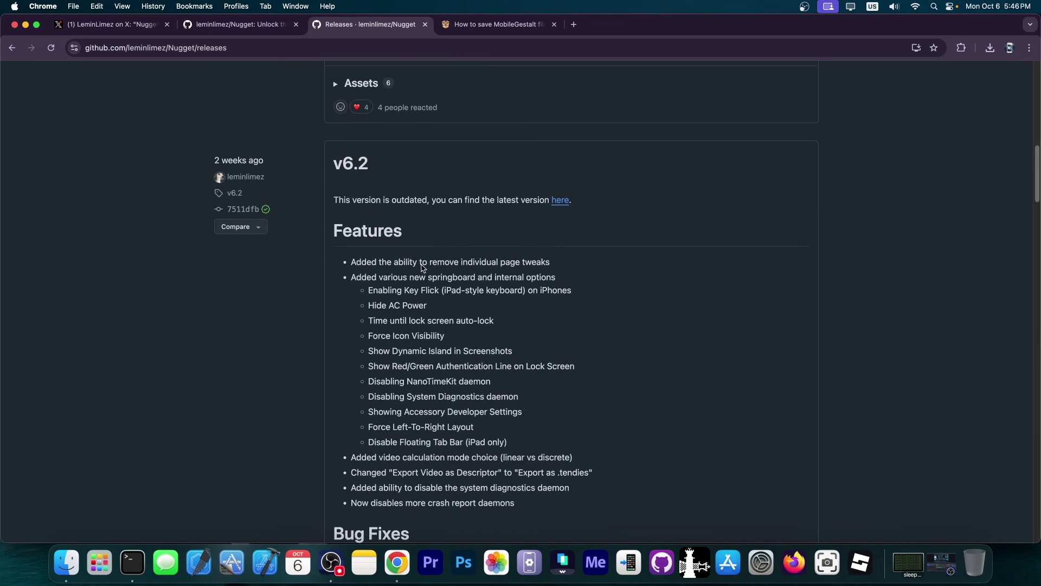
pyautogui.scroll(-3, 385, 290)
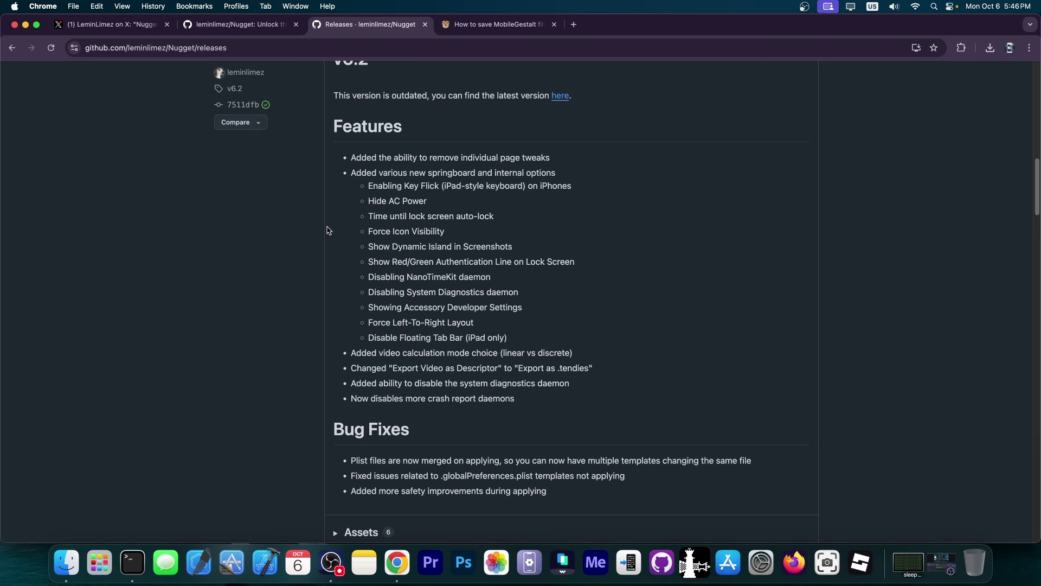
pyautogui.scroll(-5, 435, 308)
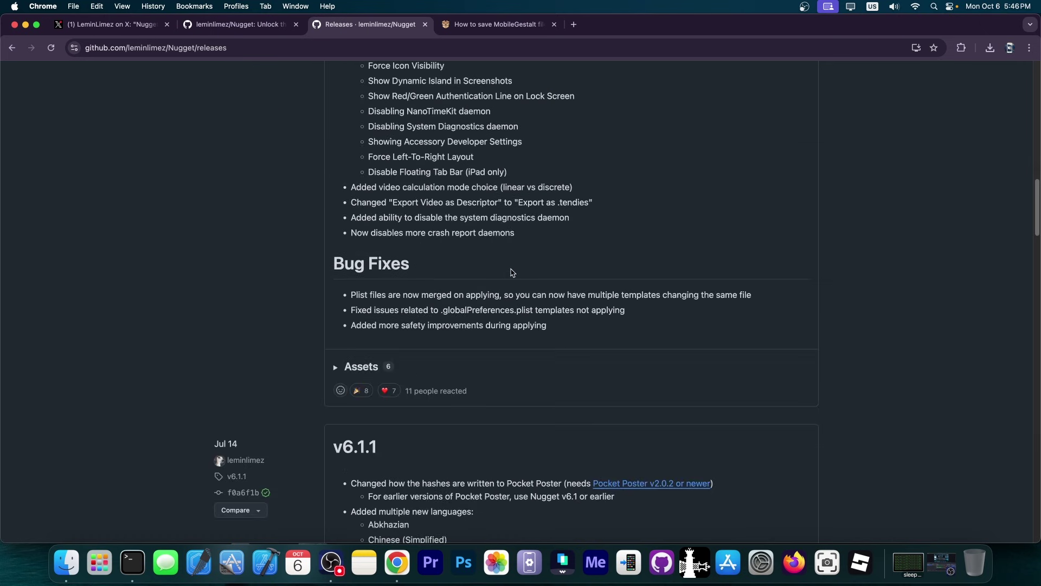
pyautogui.scroll(6, 432, 290)
pyautogui.scroll(-5, 443, 280)
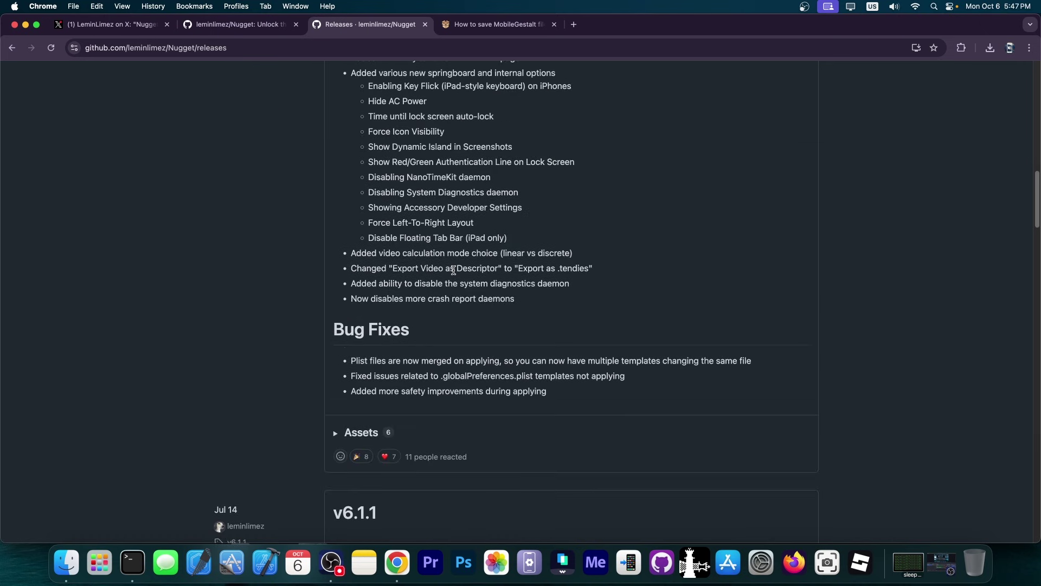
pyautogui.scroll(12, 454, 273)
pyautogui.scroll(10, 454, 274)
pyautogui.scroll(2, 452, 277)
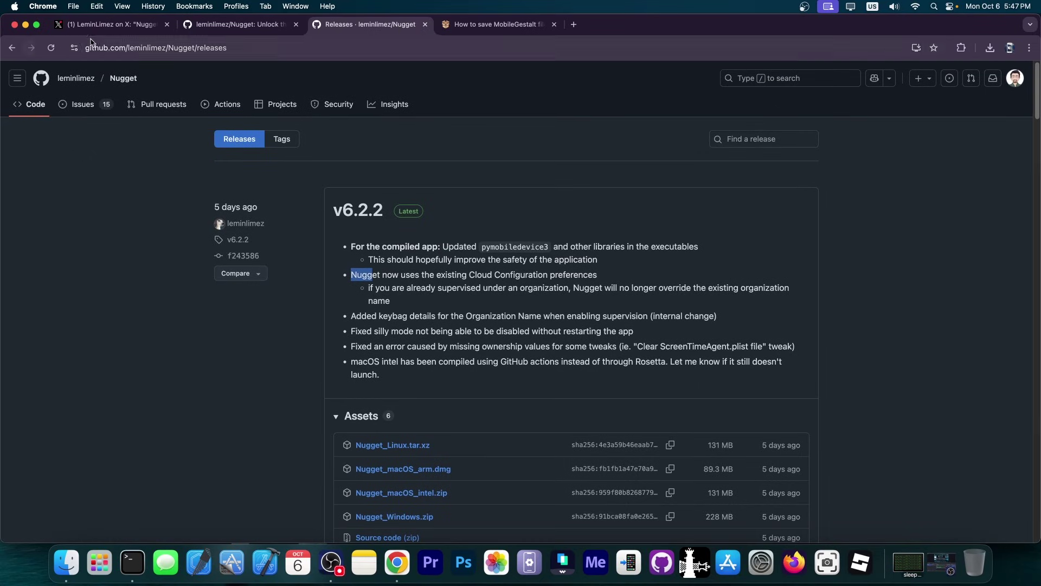
pyautogui.click(241, 23)
pyautogui.scroll(2, 294, 173)
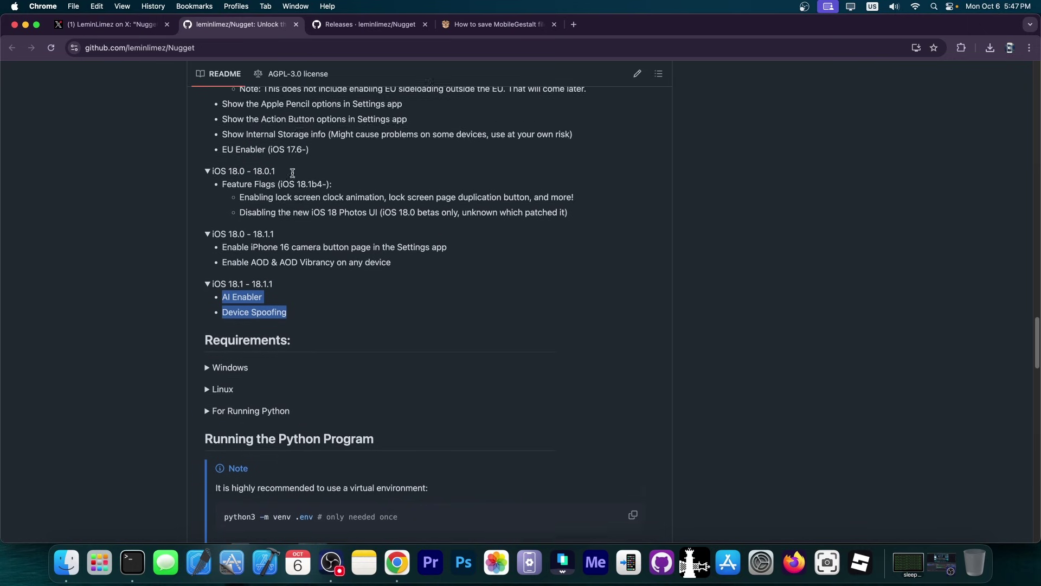
pyautogui.scroll(2, 293, 173)
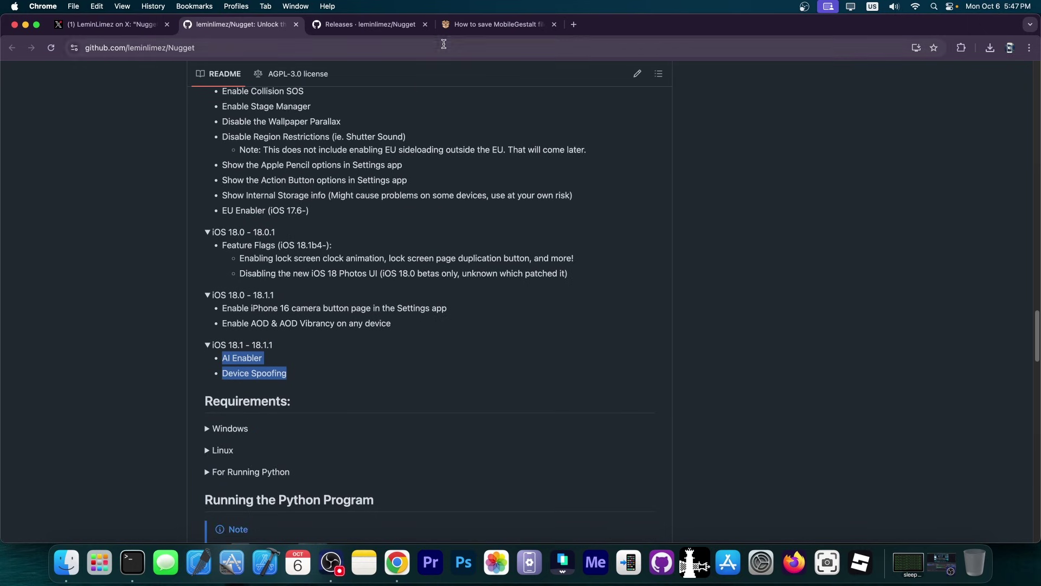
pyautogui.click(489, 23)
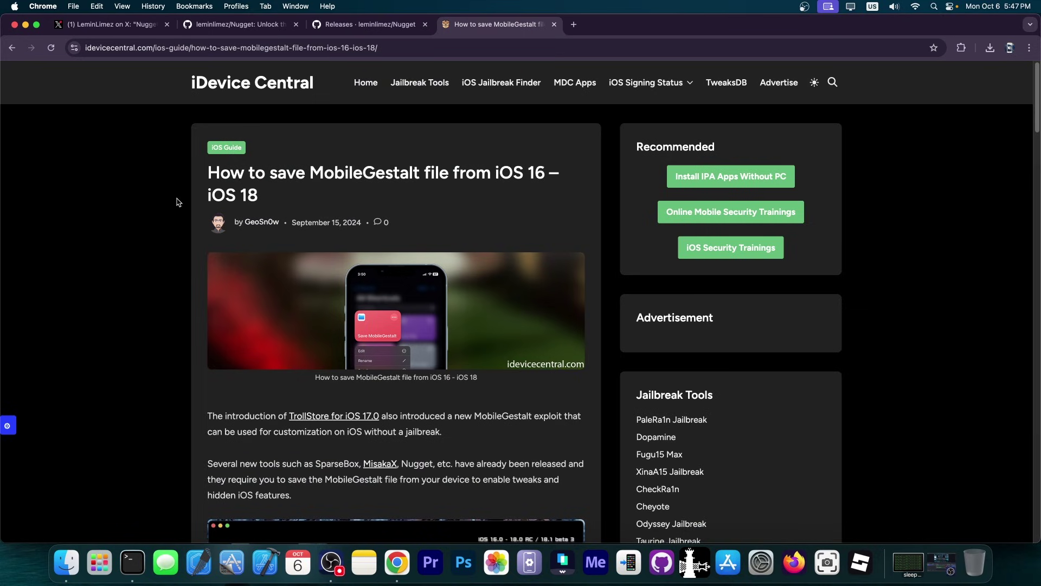
pyautogui.scroll(-5, 177, 201)
pyautogui.scroll(-4, 317, 181)
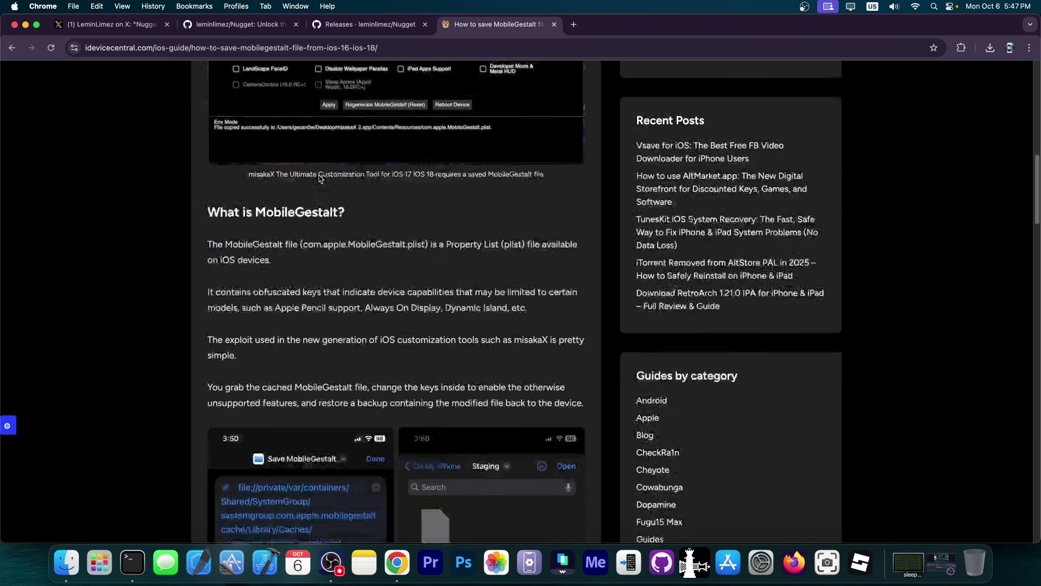
pyautogui.scroll(3, 317, 181)
pyautogui.scroll(-8, 317, 181)
pyautogui.scroll(-2, 317, 181)
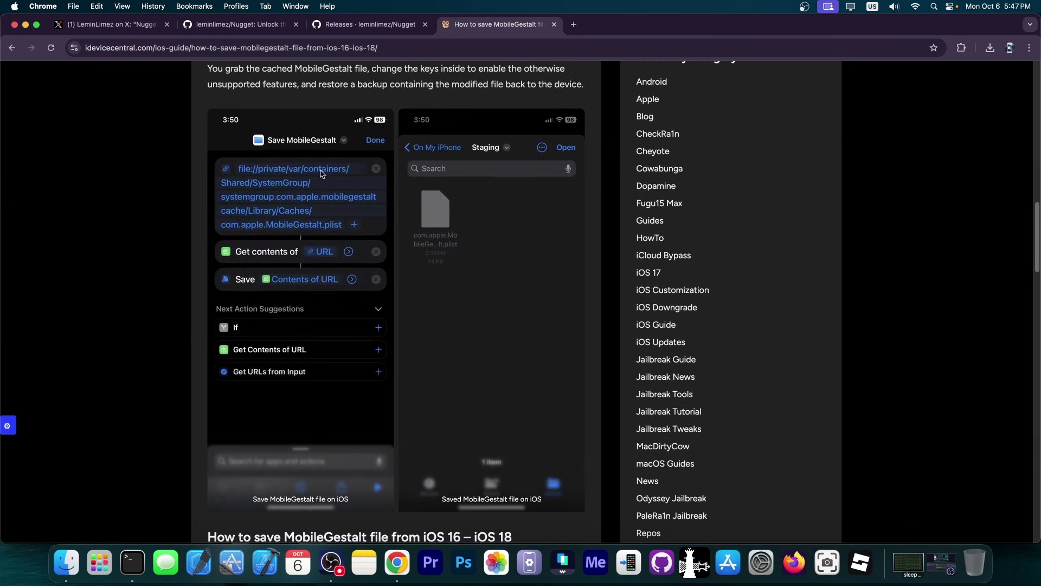
pyautogui.scroll(-6, 492, 302)
pyautogui.scroll(-10, 491, 302)
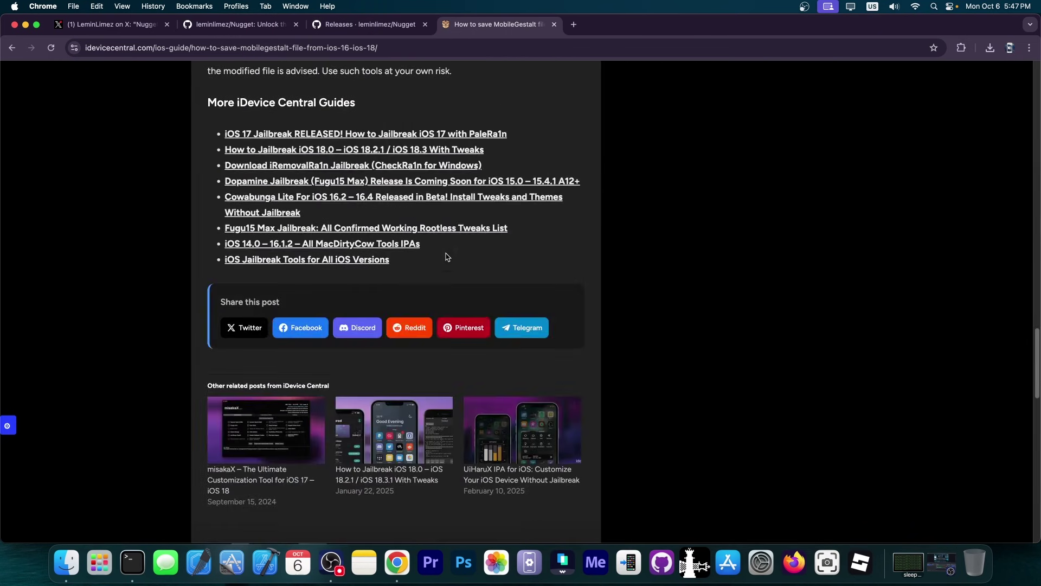
pyautogui.scroll(-8, 446, 252)
pyautogui.scroll(-4, 404, 260)
# Step: Return to the first tab with the Nugget v6.2.2 announcement post on X
pyautogui.click(110, 25)
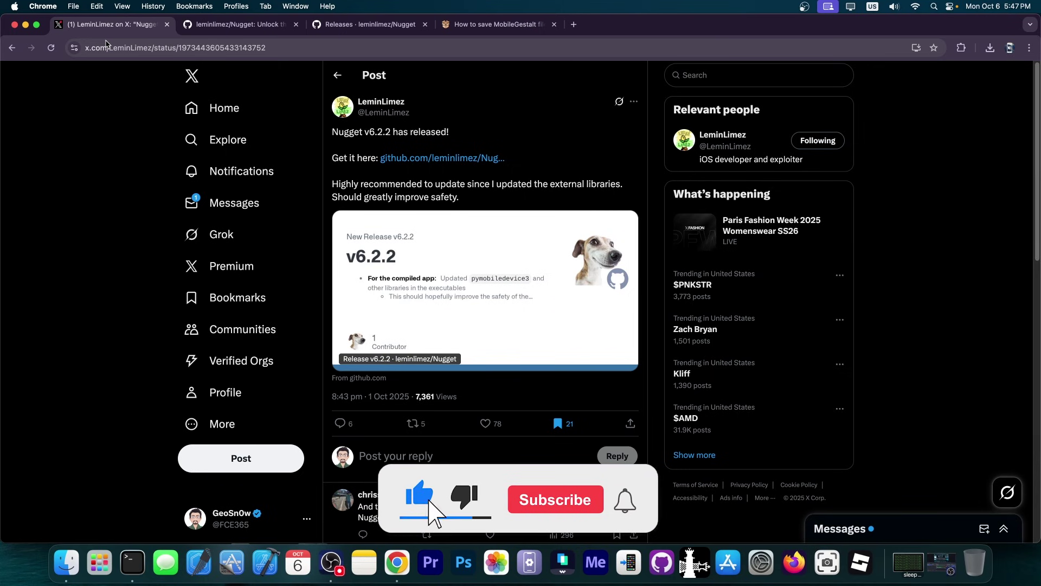
# Step: Minimize the Chrome window showing the Nugget v6.2.2 announcement to reveal the desktop
pyautogui.click(15, 25)
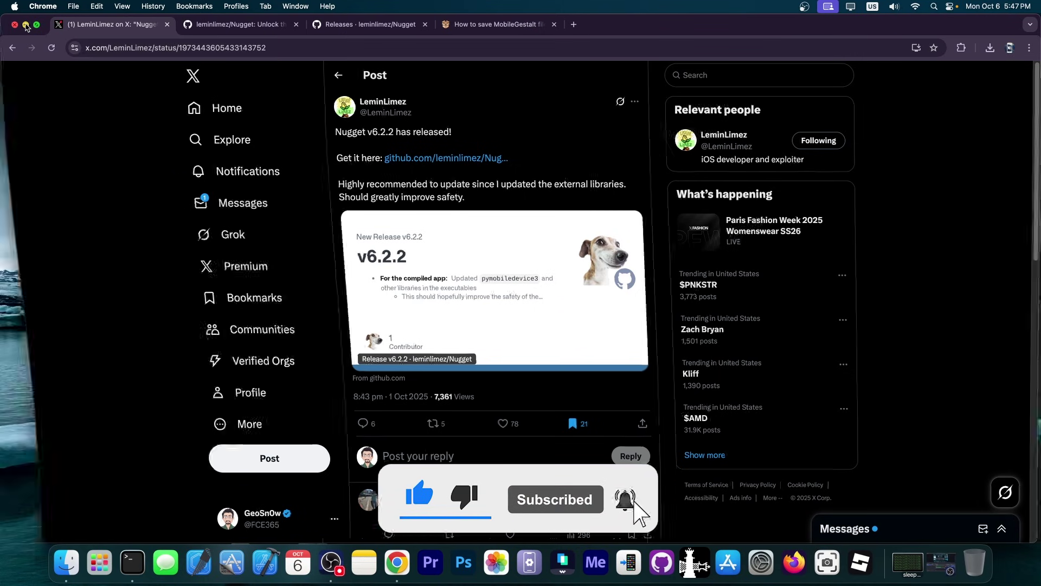